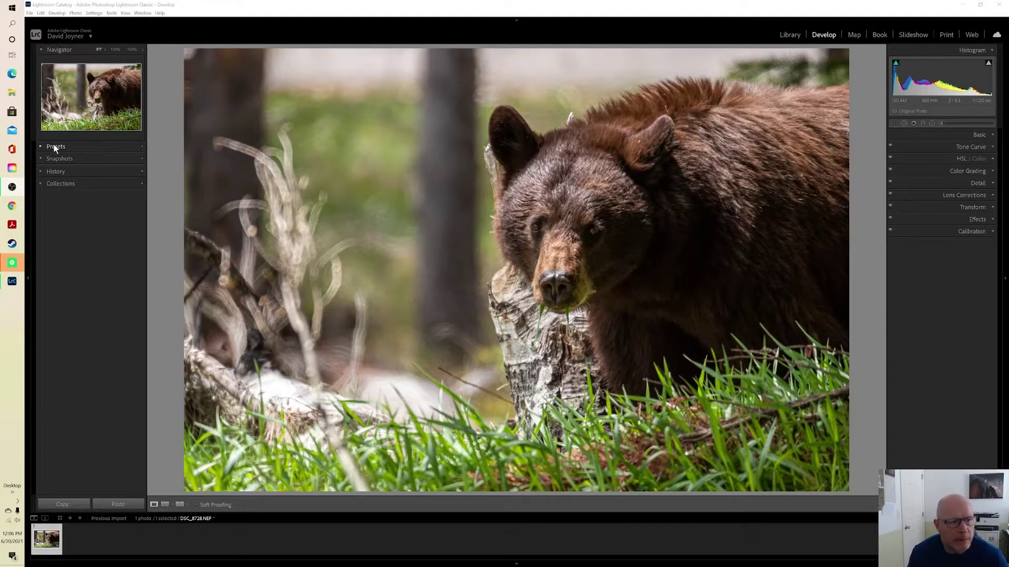
Step: Look through the preset list, including the Portraits: Deep Skin, B&W and User Presets groups
click(39, 146)
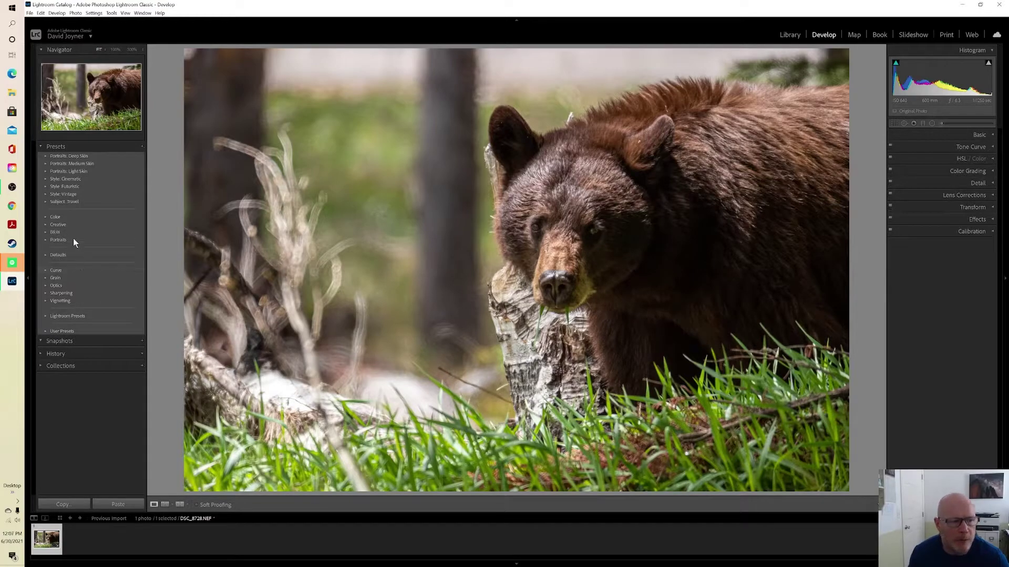
click(46, 156)
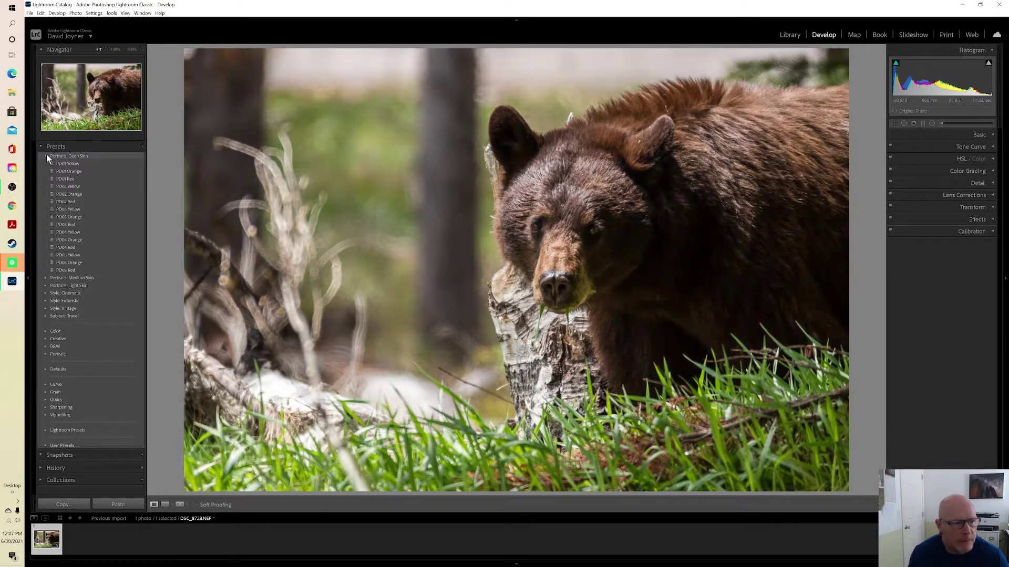
click(47, 155)
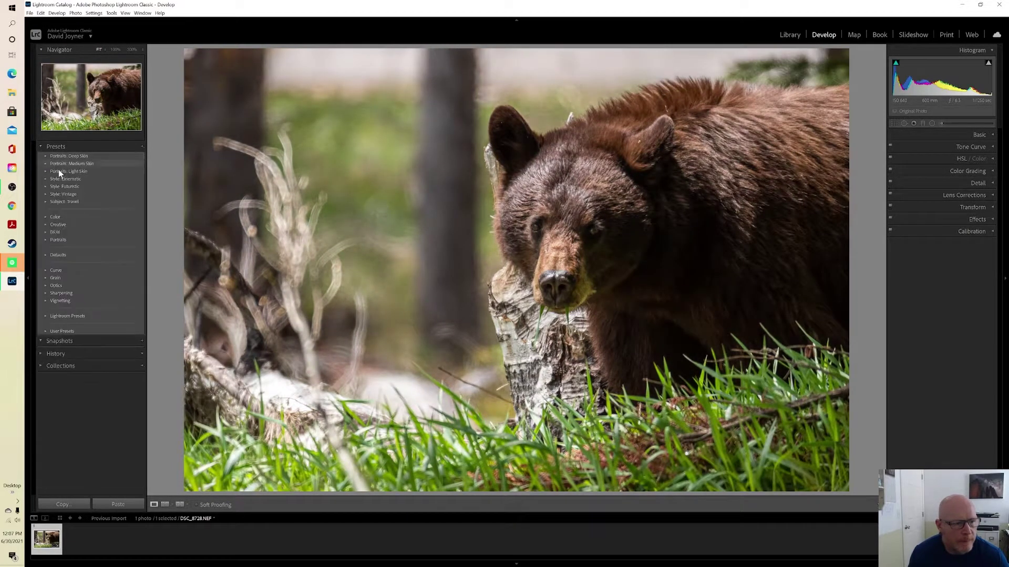
click(45, 231)
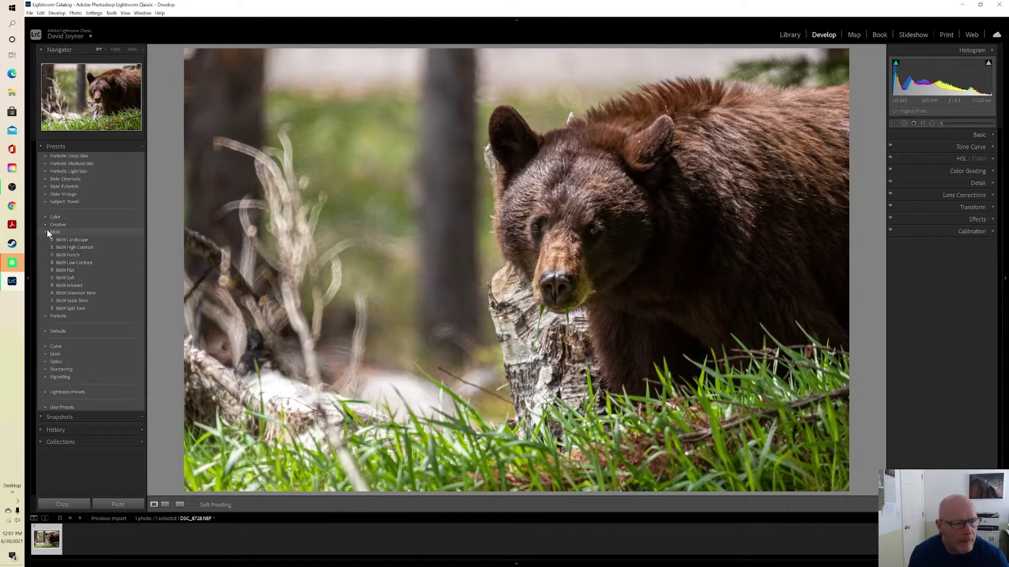
click(46, 231)
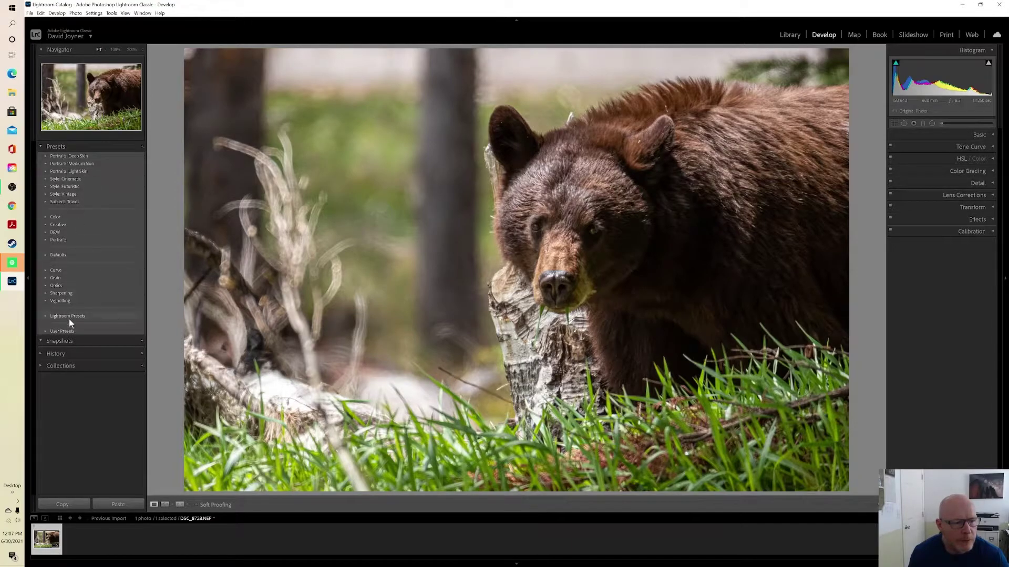
click(45, 330)
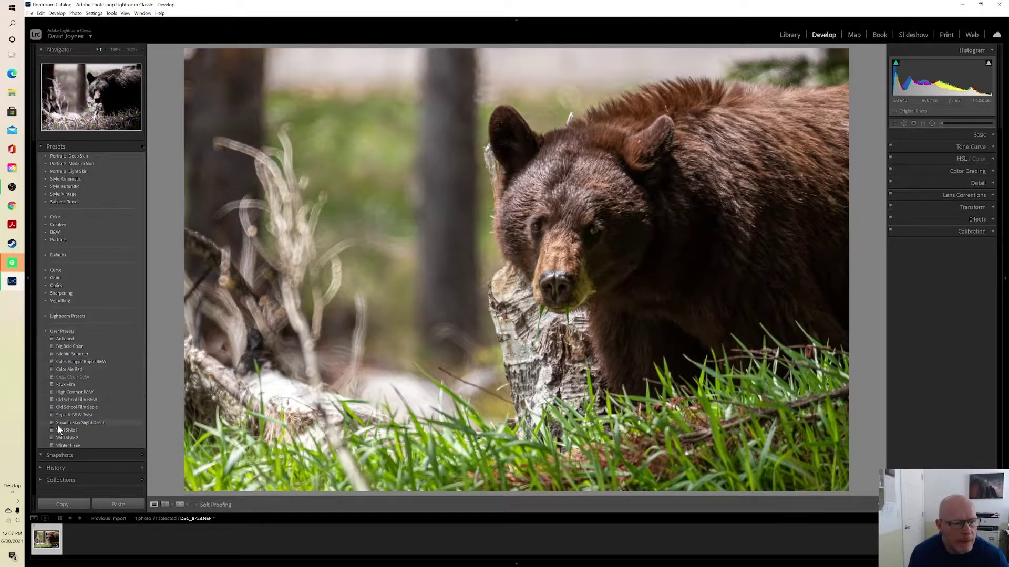
click(47, 331)
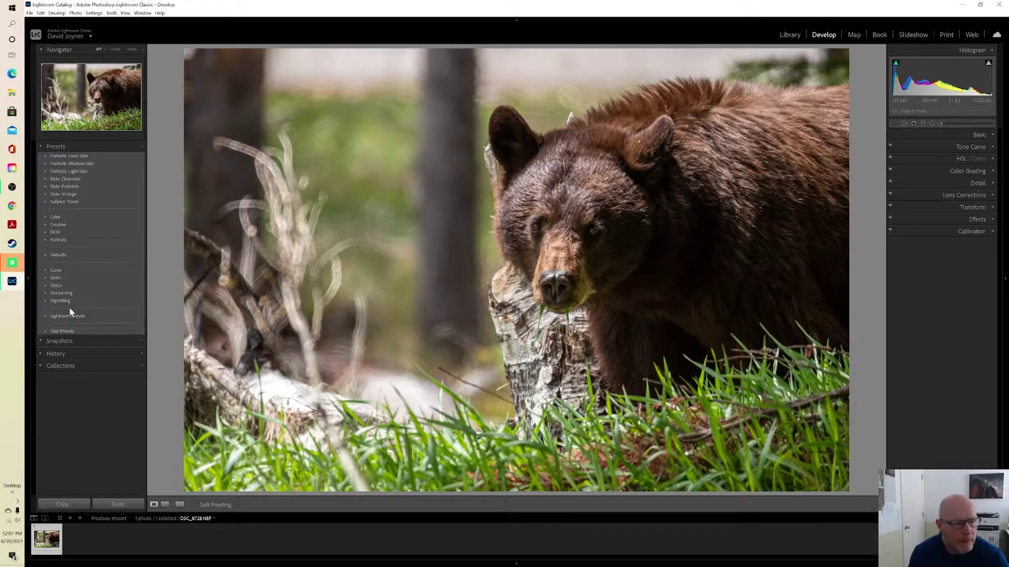
click(42, 146)
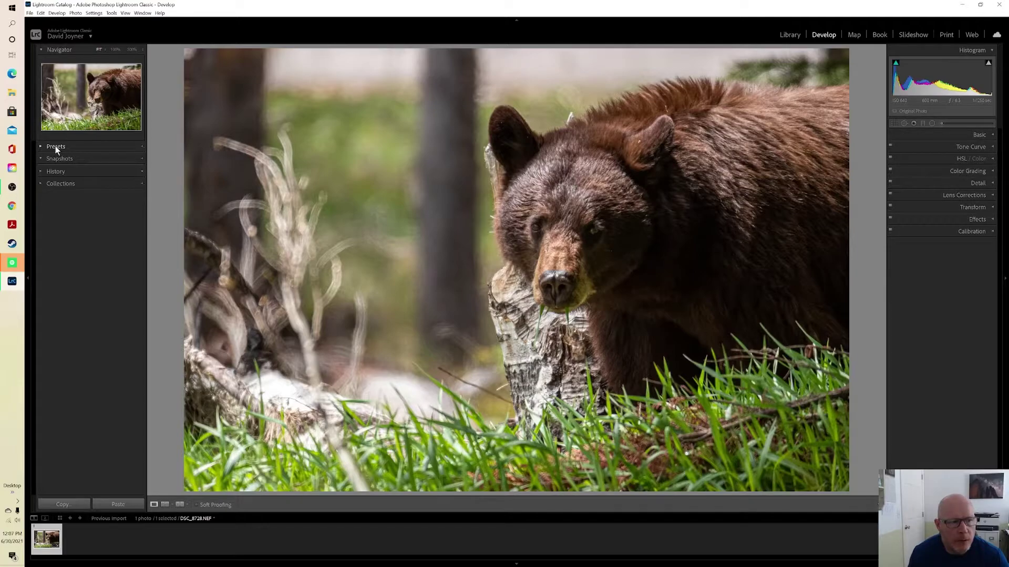
click(142, 148)
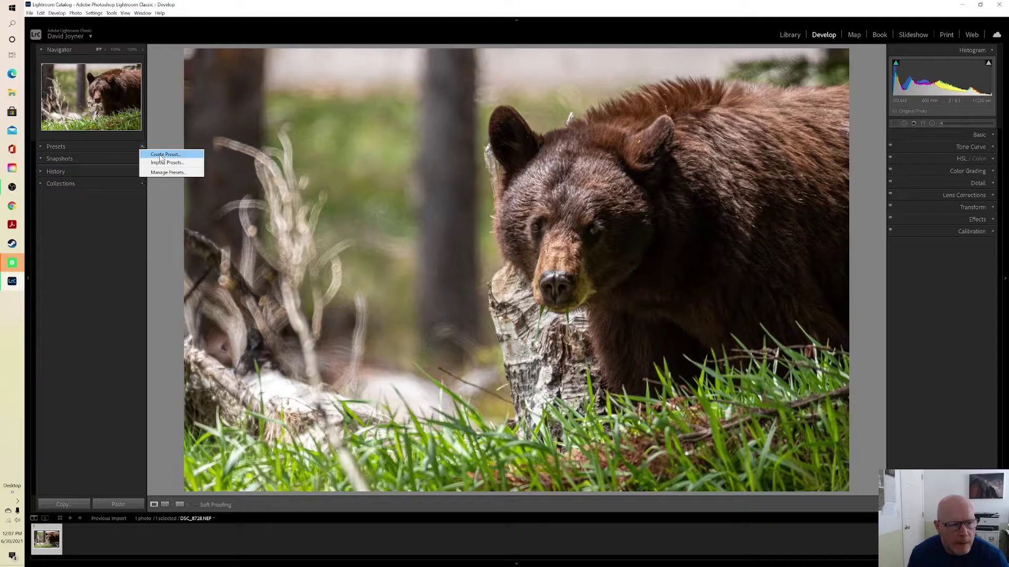
click(160, 156)
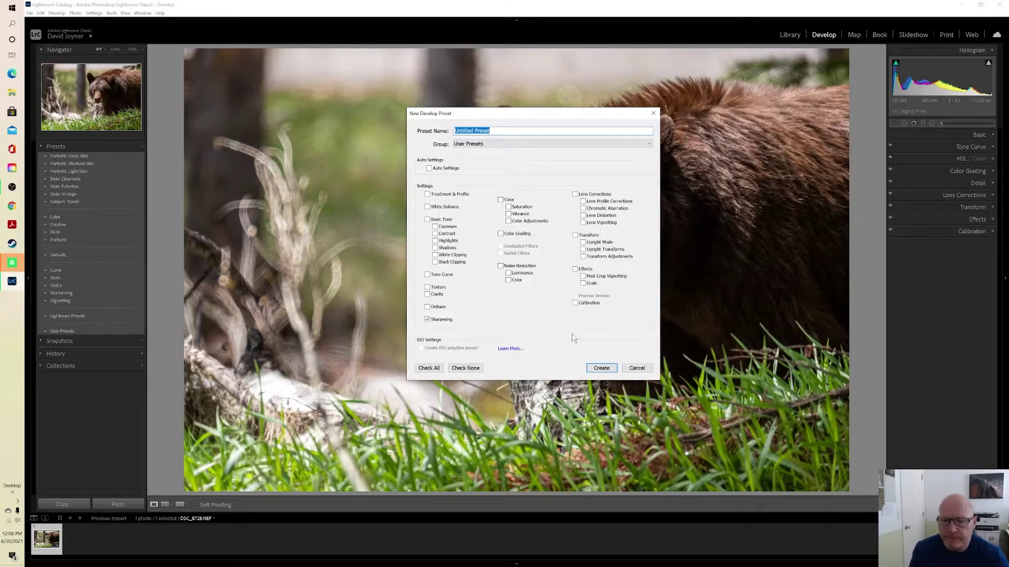
click(637, 368)
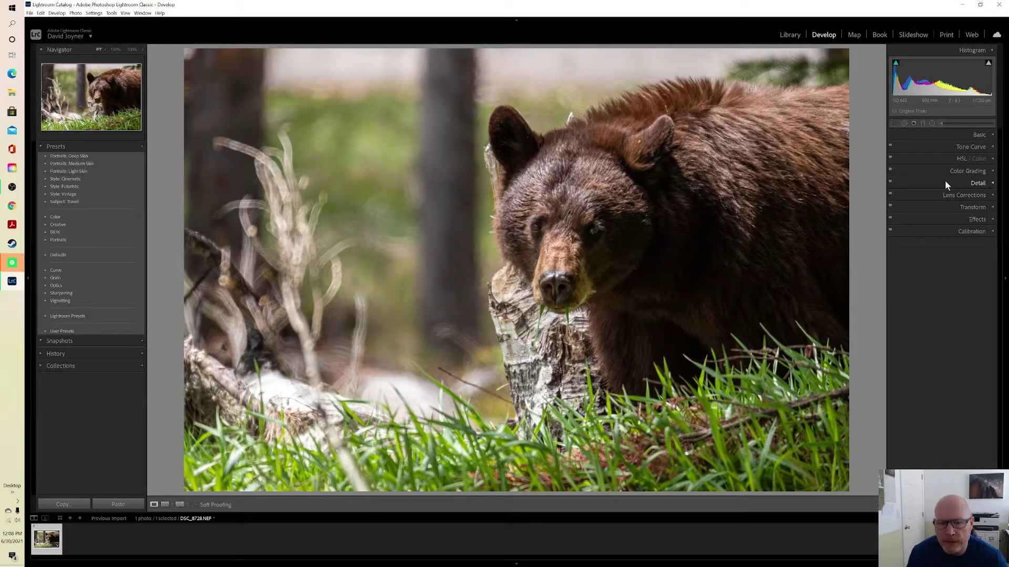
Step: Set the Luminance noise reduction of the bear photo to 20 in the Detail settings
click(991, 184)
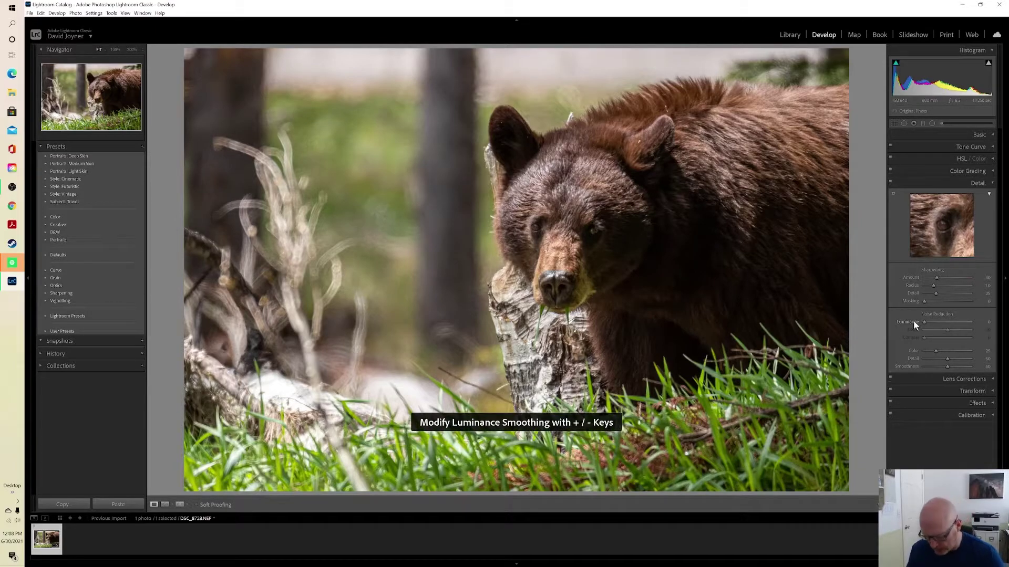
key(plus)
key(plus)
key(plus)
key(plus)
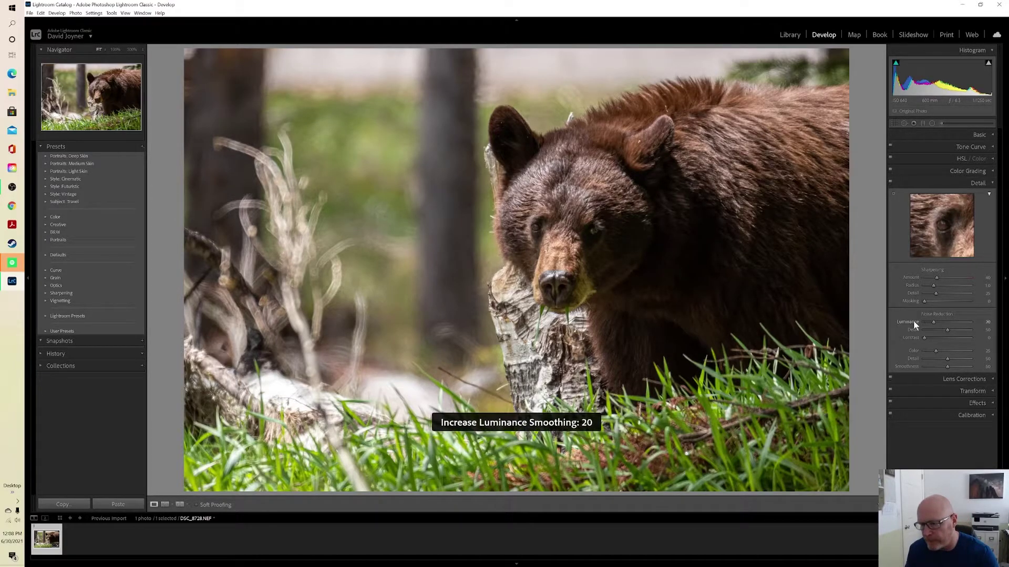
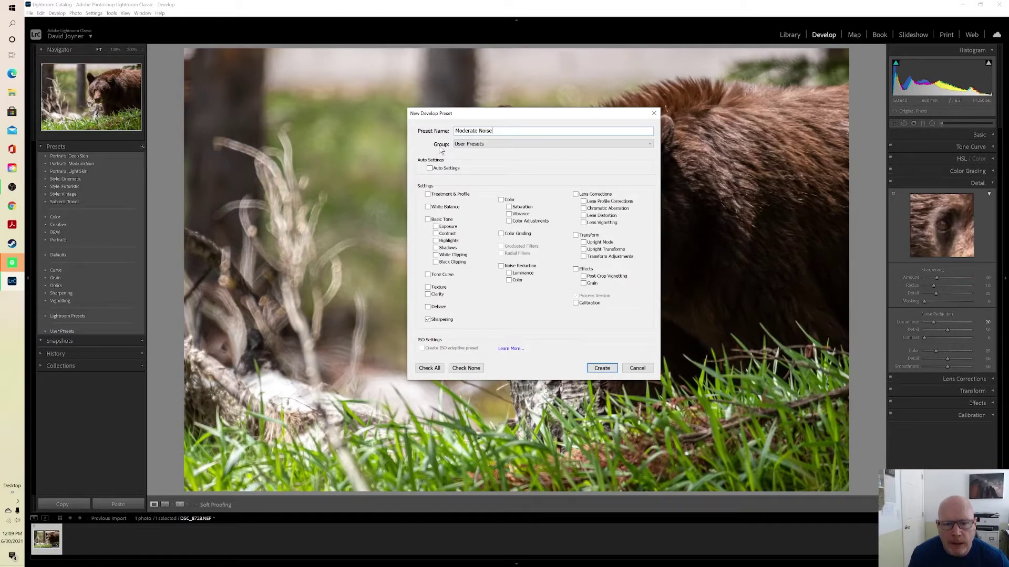
Step: Assign the Moderate Noise preset to a new preset group named Detail Effects
click(650, 146)
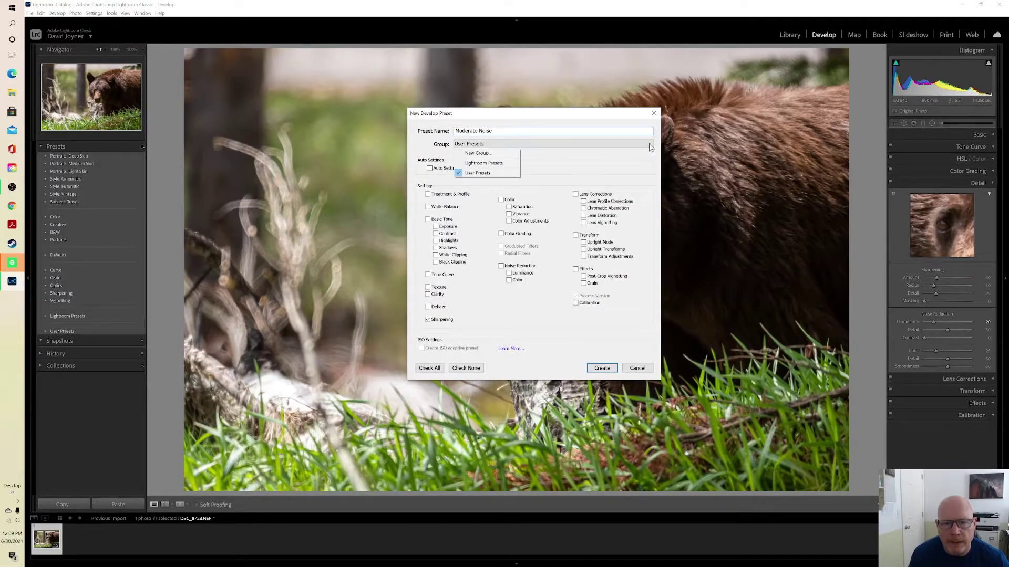
click(478, 153)
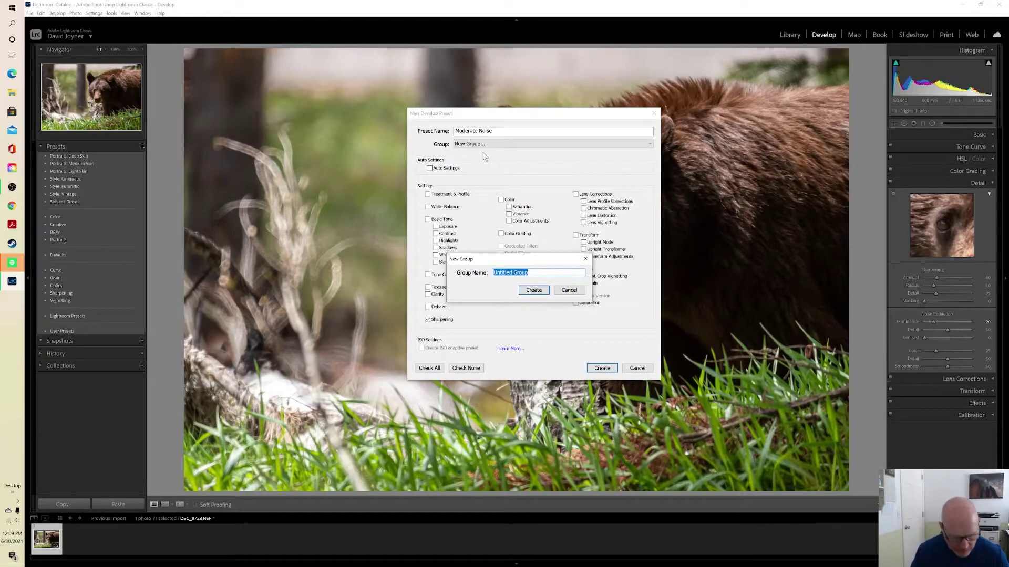
text(Detail )
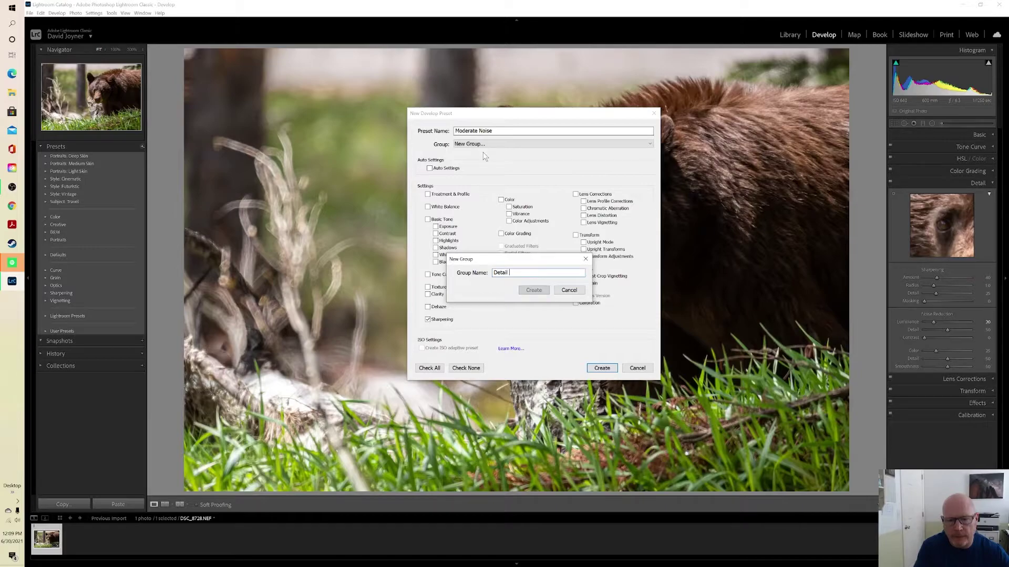
text(Effects)
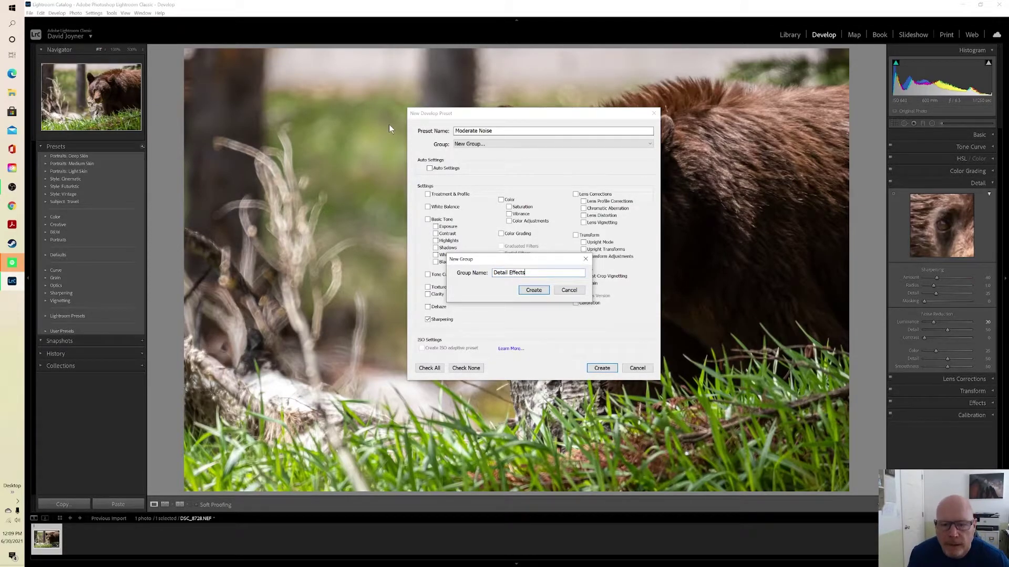
click(534, 290)
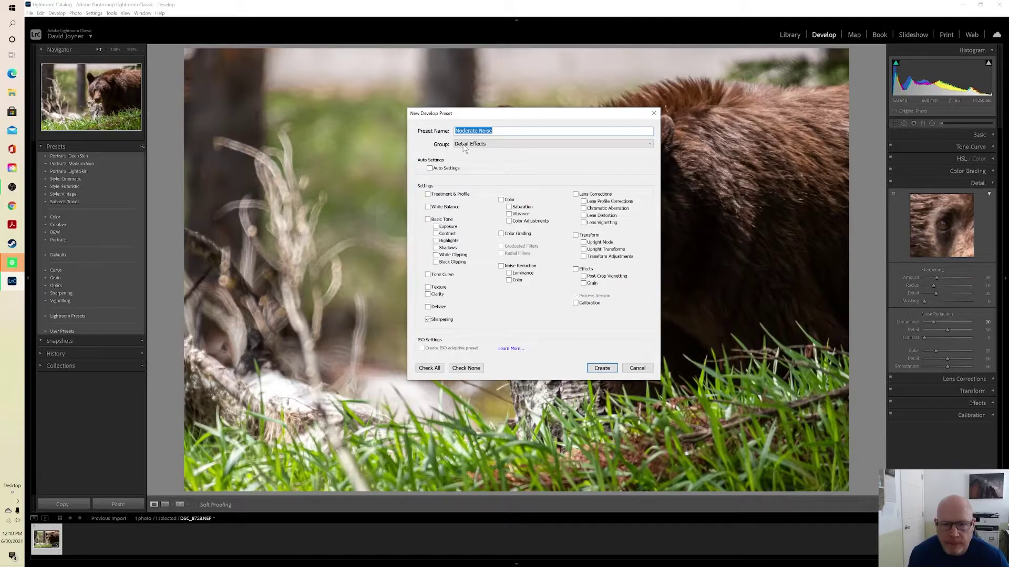
click(647, 144)
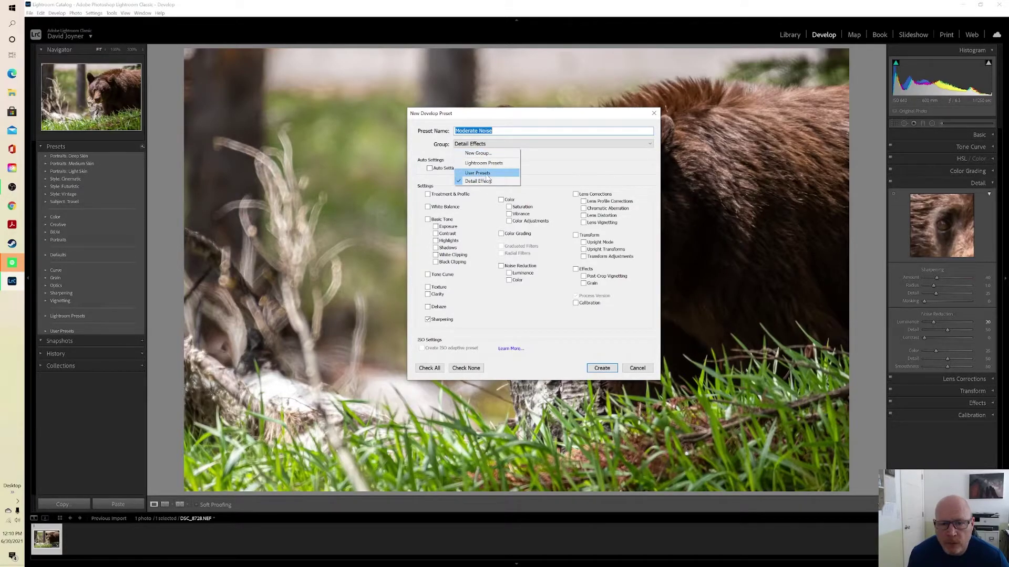
click(601, 158)
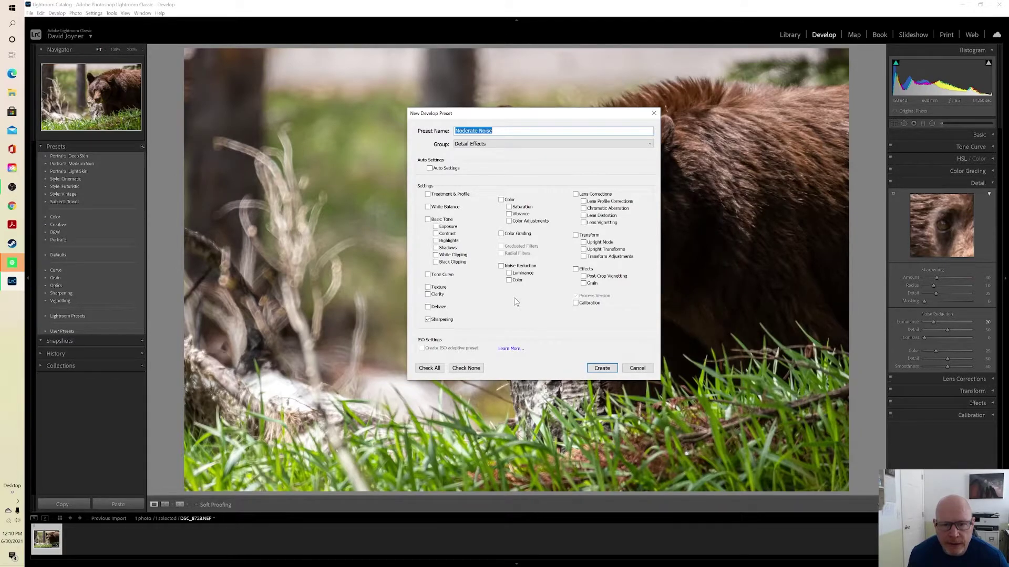
Step: Exclude Sharpening, include Noise Reduction with Luminance and Color, and create the Moderate Noise preset
click(427, 319)
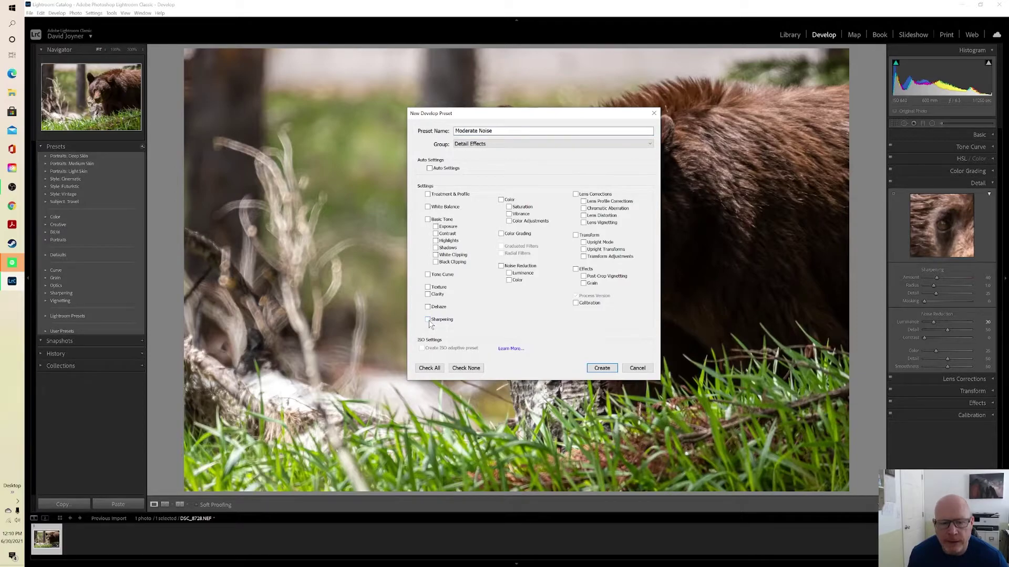
click(503, 267)
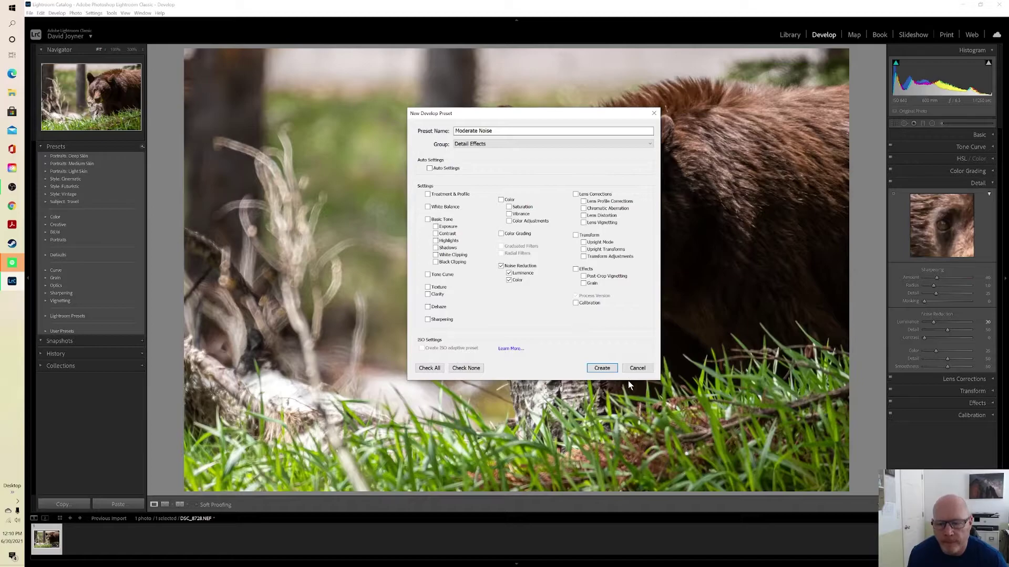
click(602, 369)
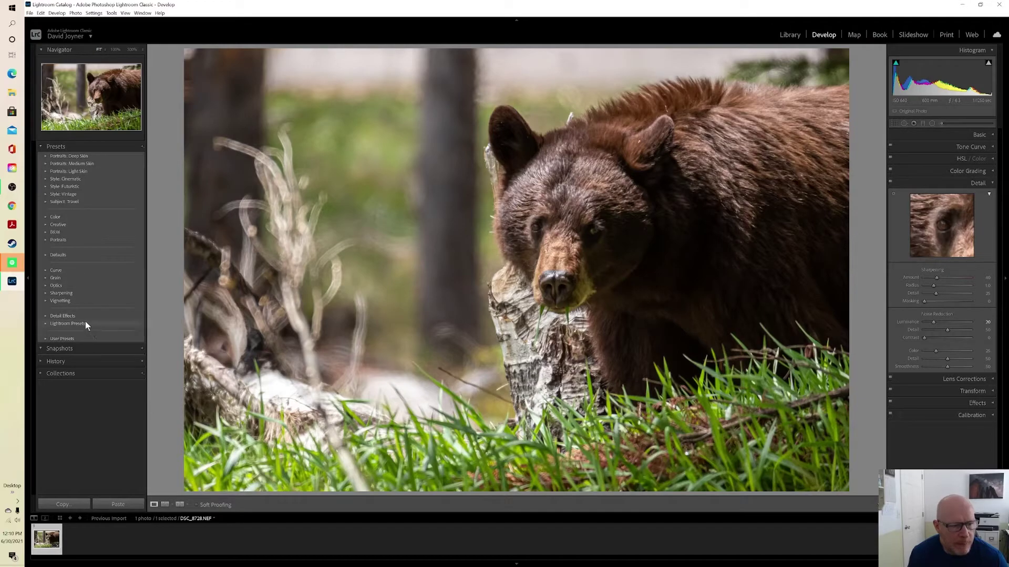
Step: Test the Moderate Noise preset from the Detail Effects group on the photo and reset Luminance noise reduction to its default
click(46, 316)
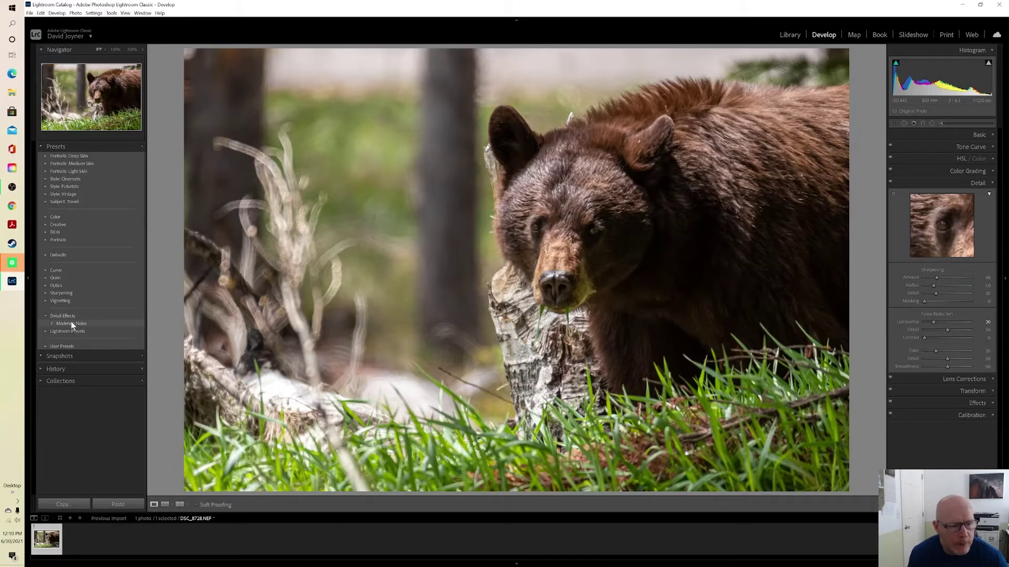
click(45, 317)
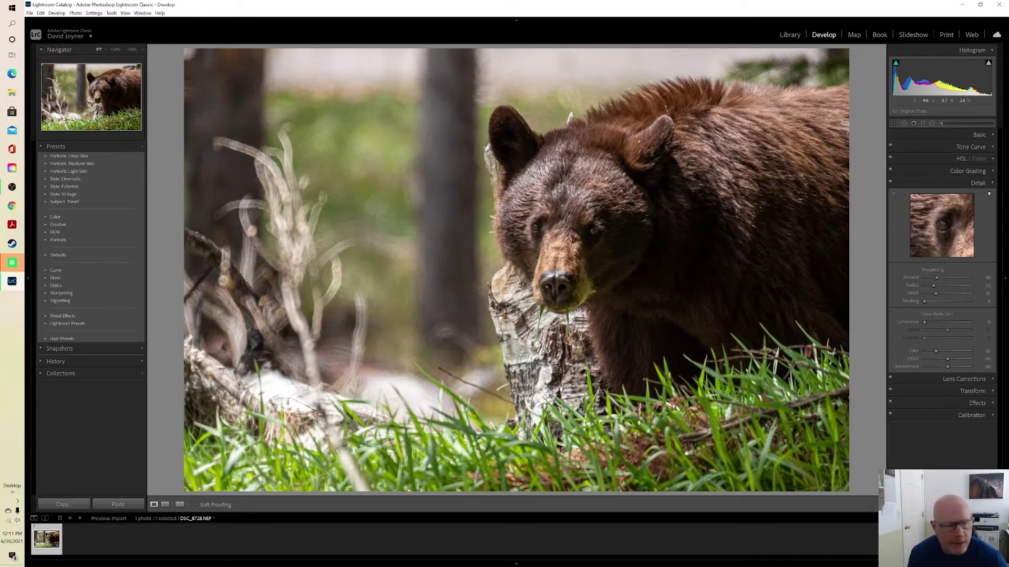
click(45, 316)
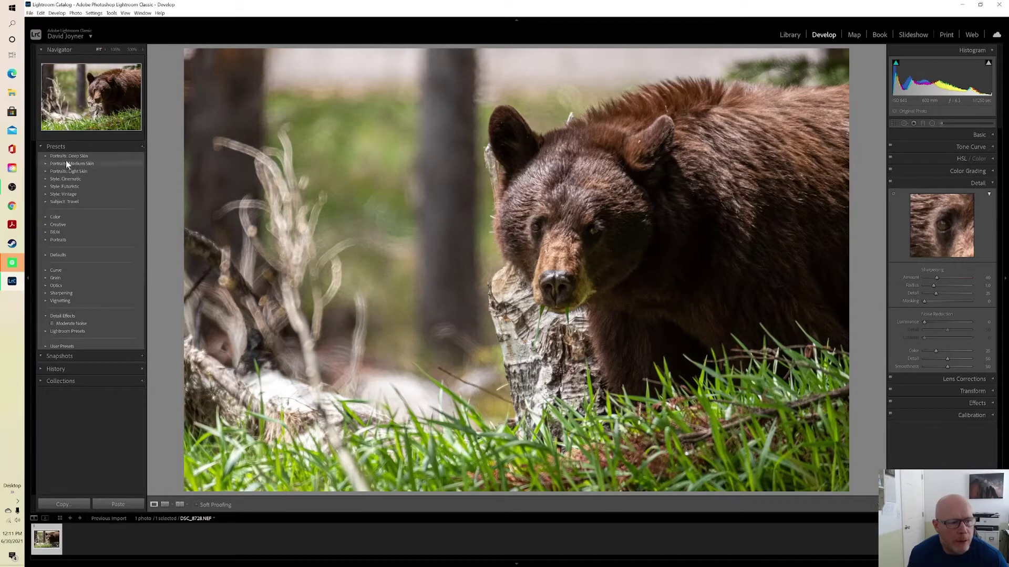
click(70, 325)
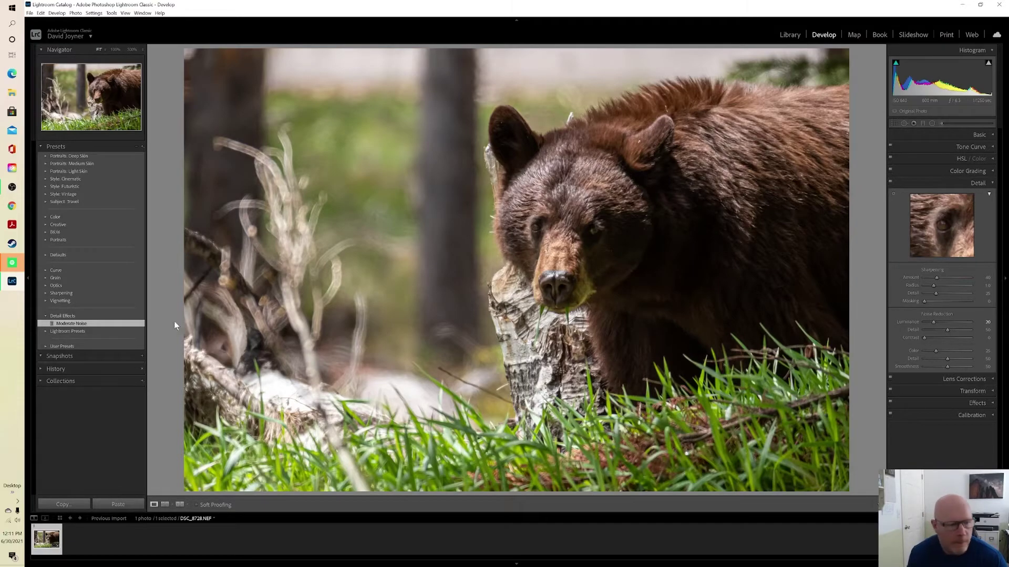
click(48, 316)
double_click(901, 322)
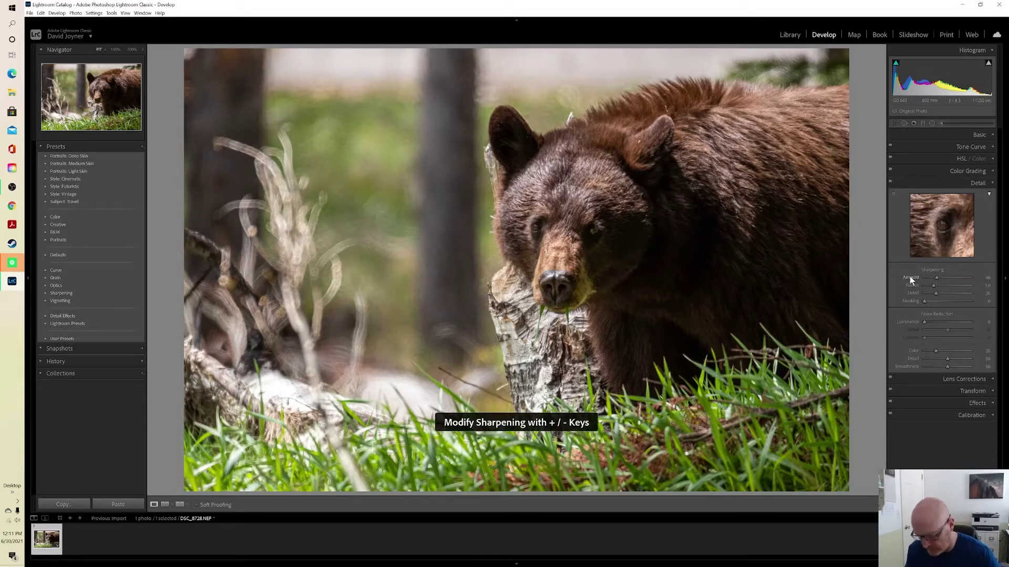
Step: Set the photo's Sharpening Amount to 55, Radius to 0.8 and Detail to 45
key(plus)
key(plus)
key(plus)
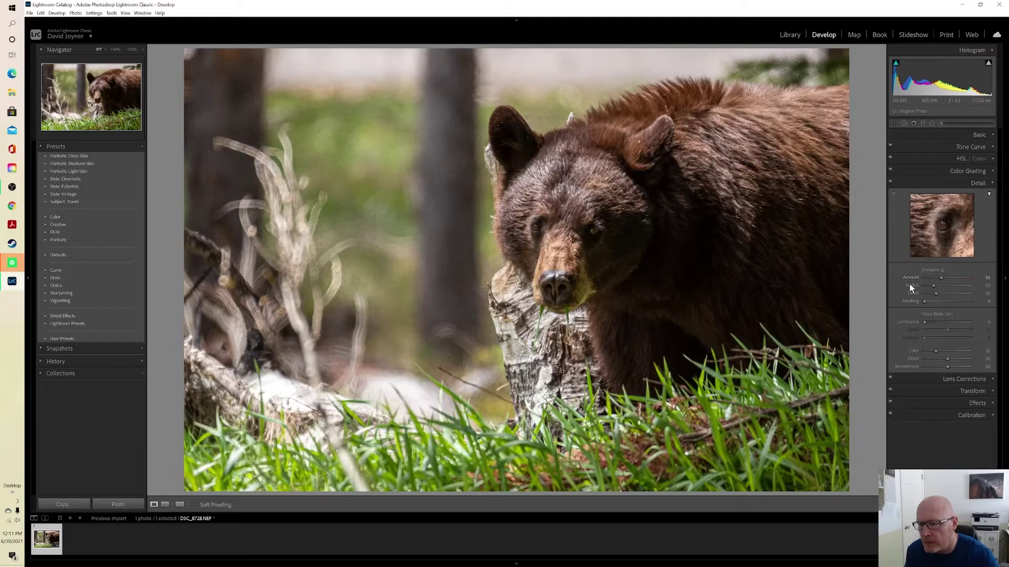
key(minus)
key(minus)
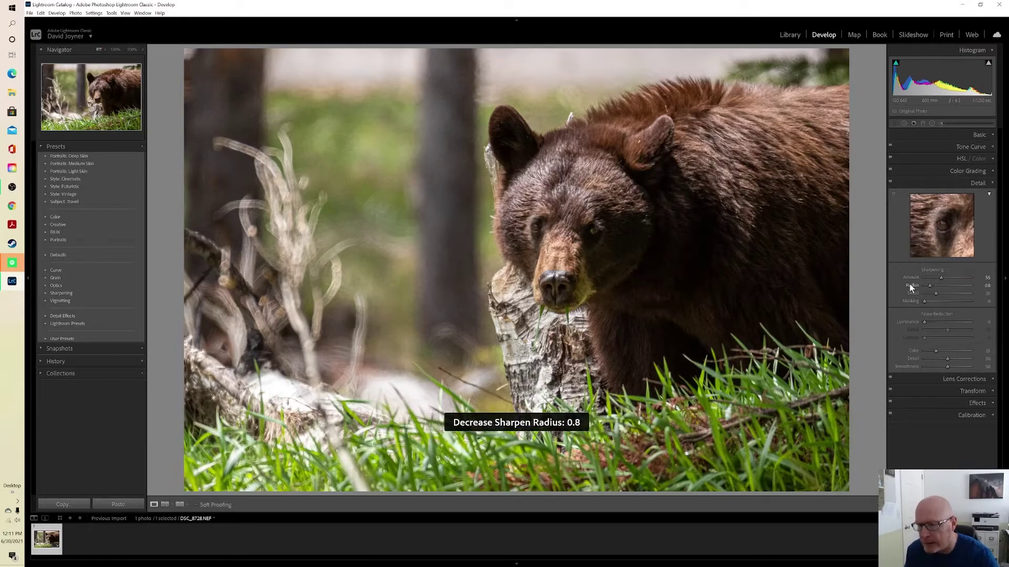
key(plus)
key(plus)
key(plus)
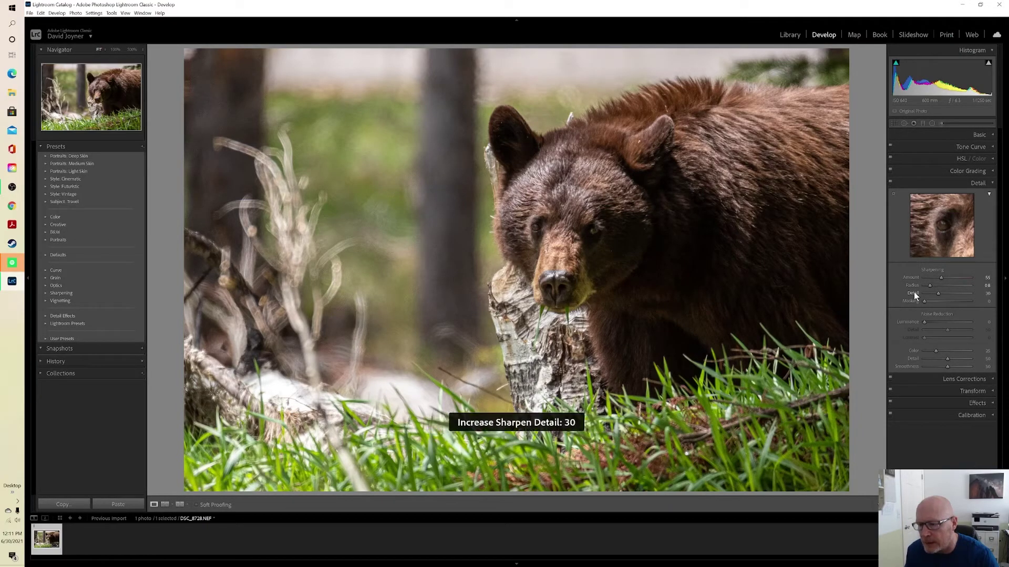
key(plus)
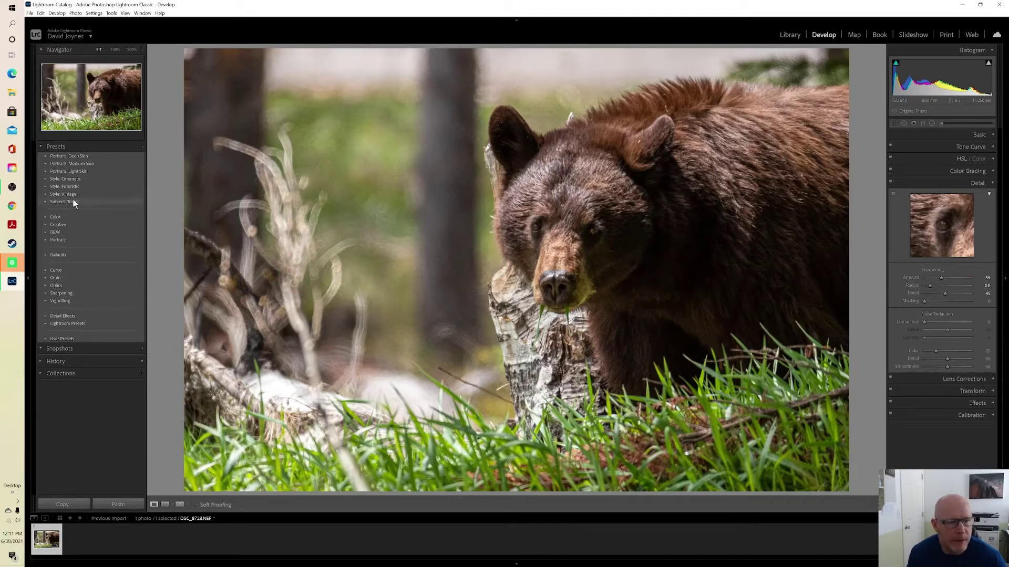
Step: Start a new develop preset in the Detail Effects group and name it Moderate Sharpening
click(142, 149)
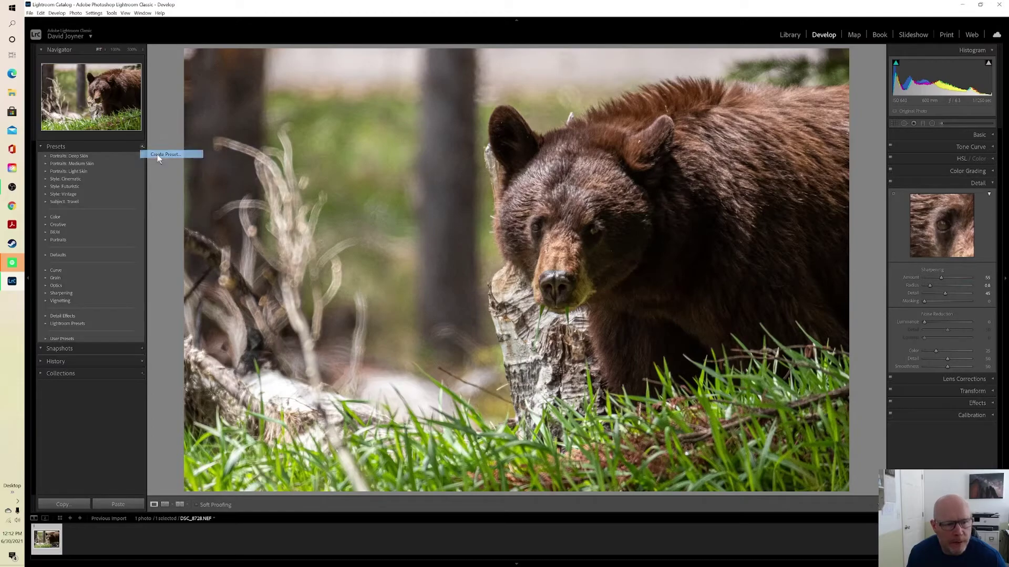
click(159, 156)
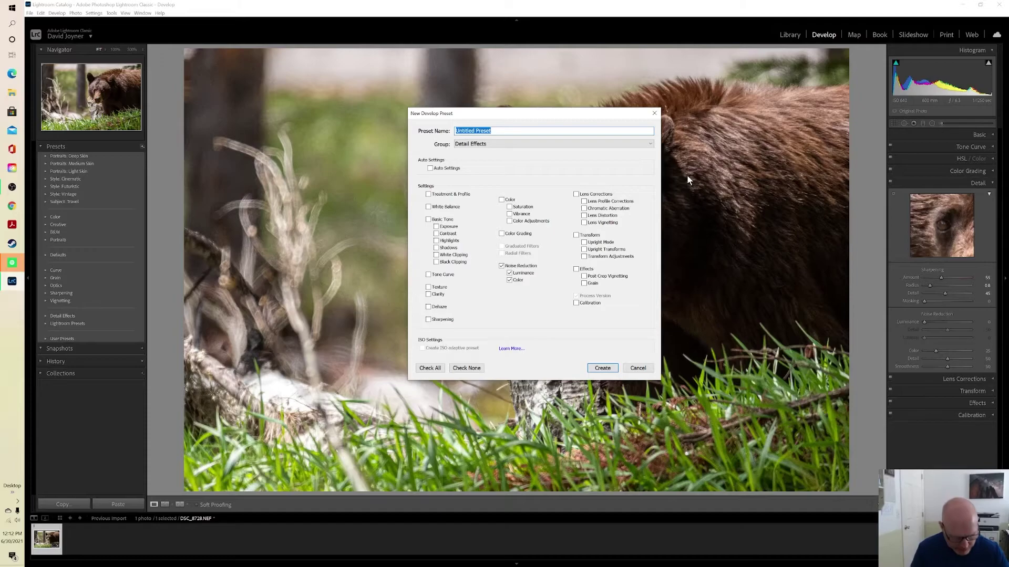
text(Mode)
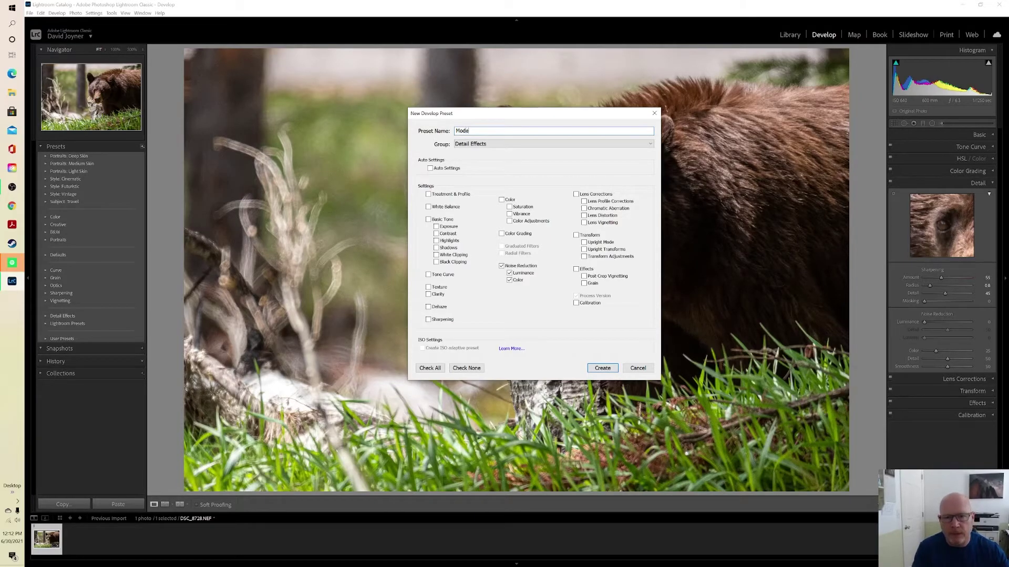
text(rate S)
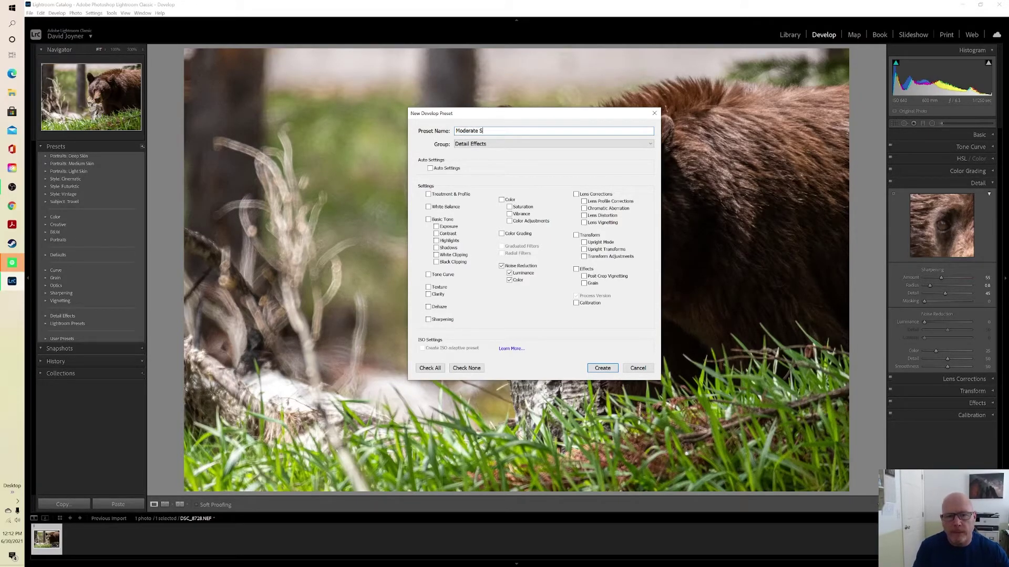
text(harpening)
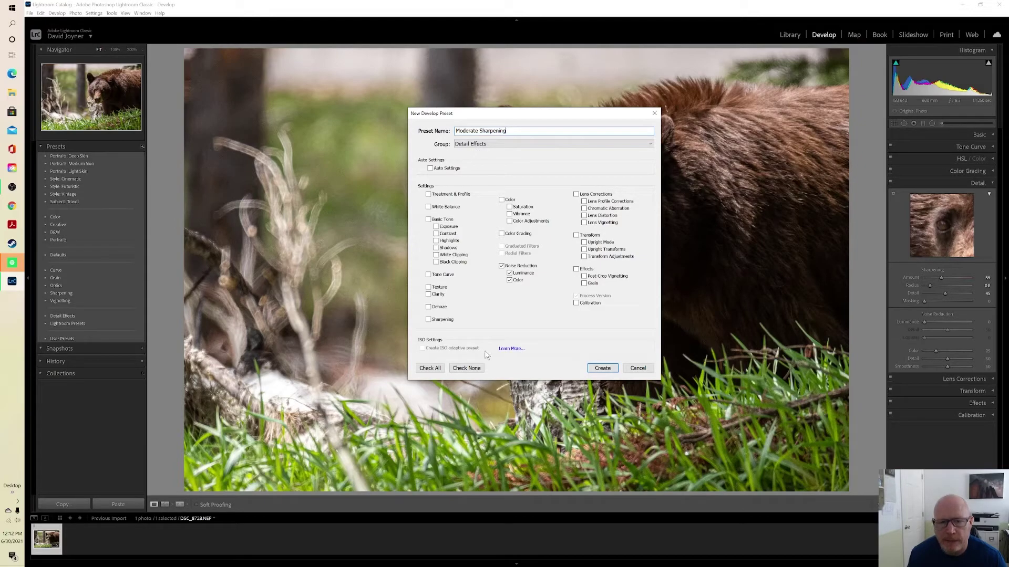
Step: Exclude Noise Reduction, include only Sharpening, and create the Moderate Sharpening preset
click(502, 266)
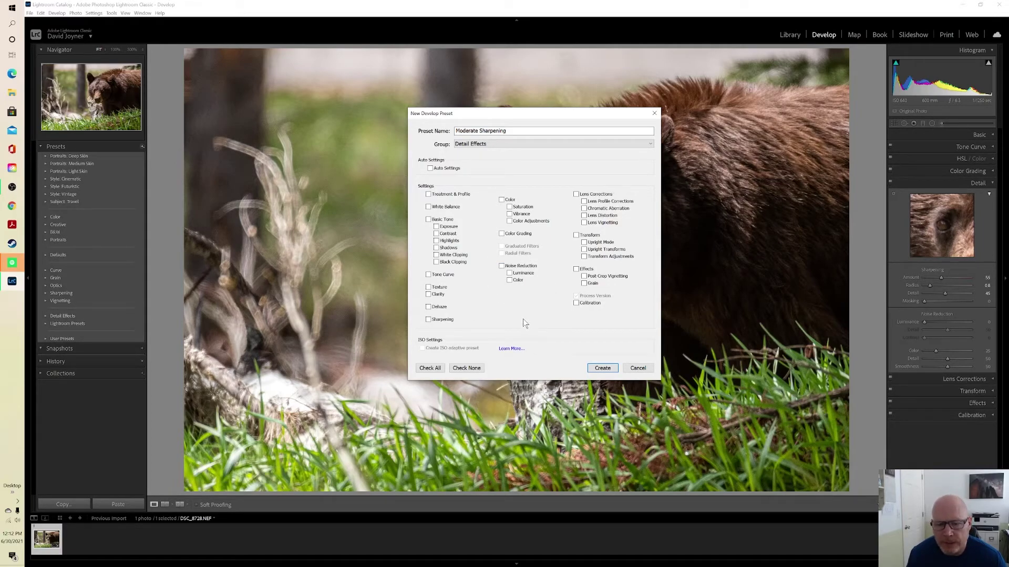
click(429, 320)
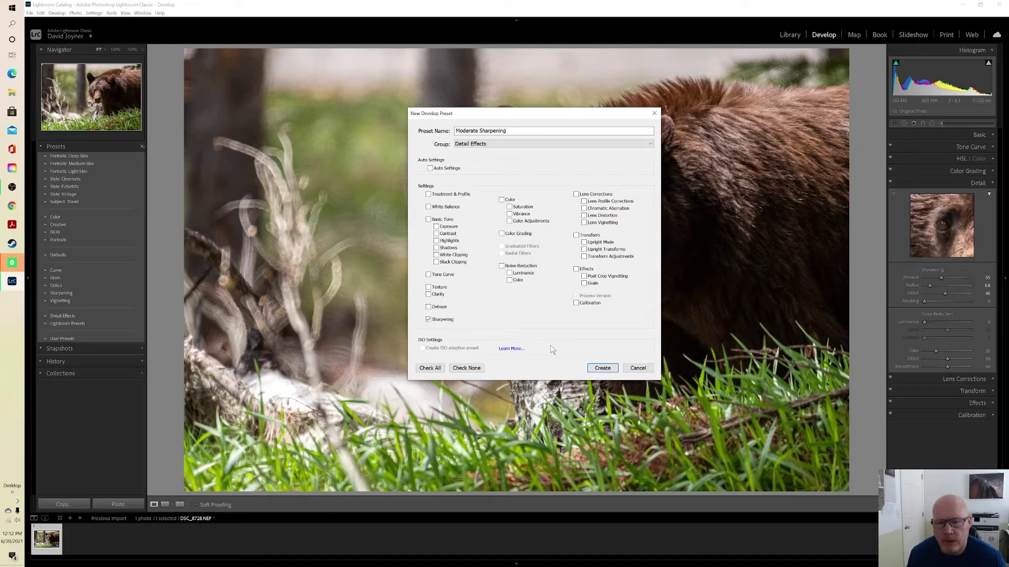
click(603, 369)
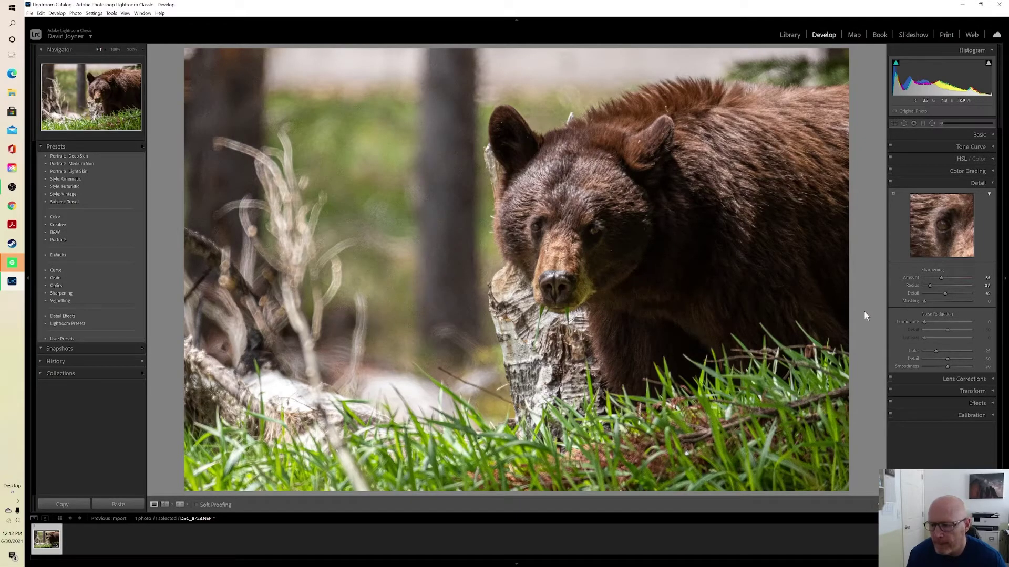
Step: Reset the photo's Sharpening values to their defaults and apply the Moderate Noise and Moderate Sharpening presets from the Detail Effects group
double_click(911, 294)
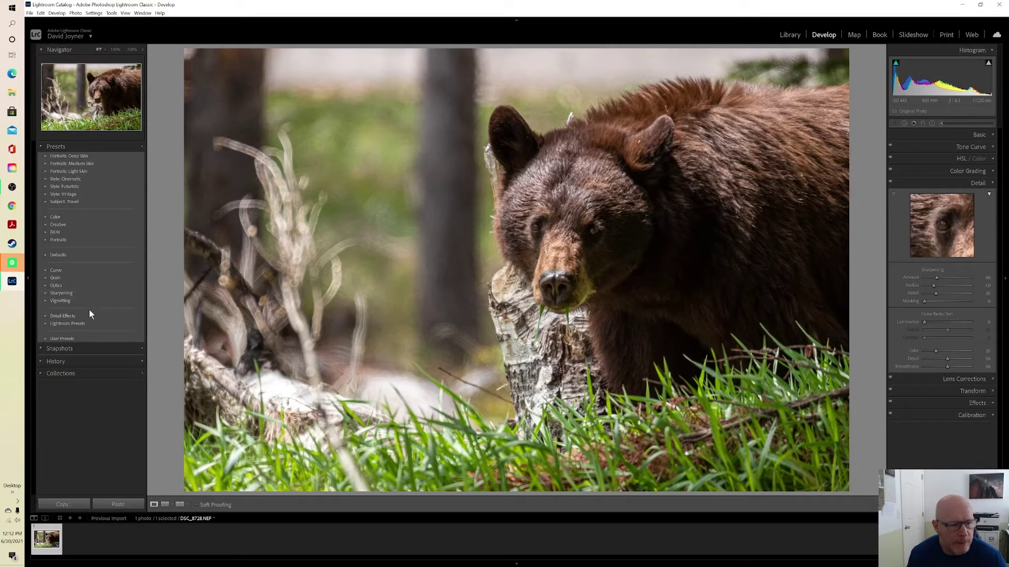
click(46, 316)
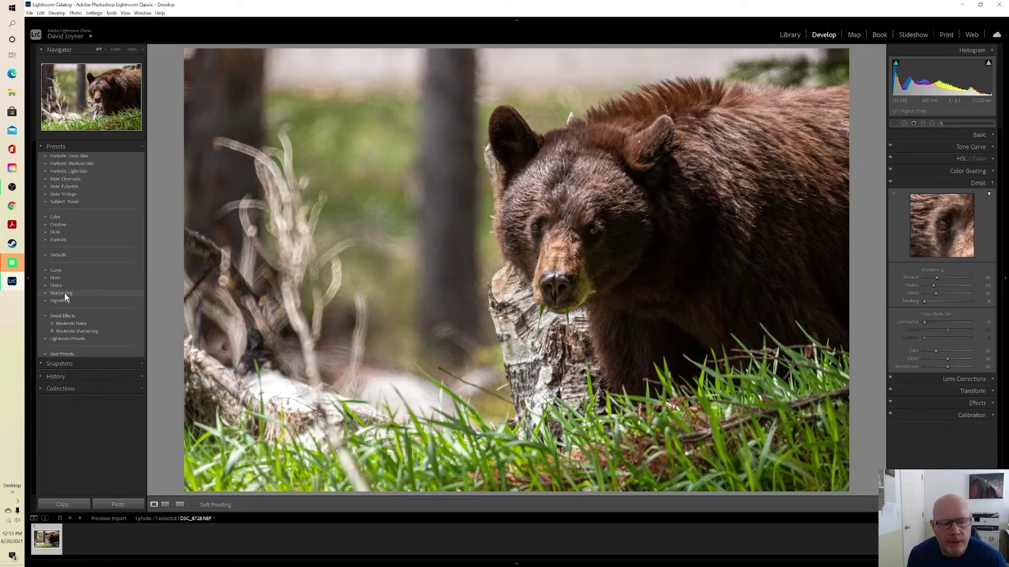
click(81, 323)
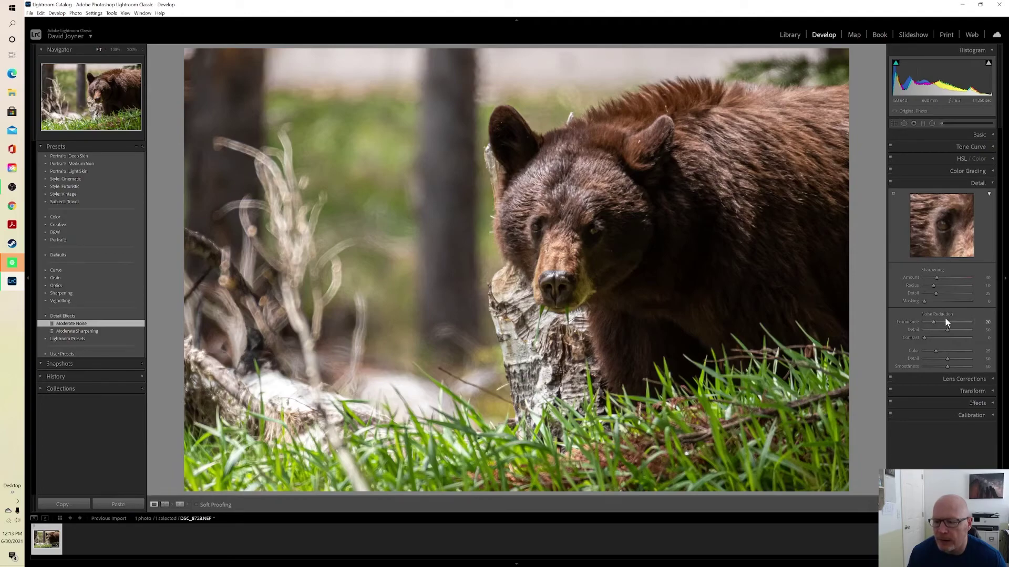
click(67, 331)
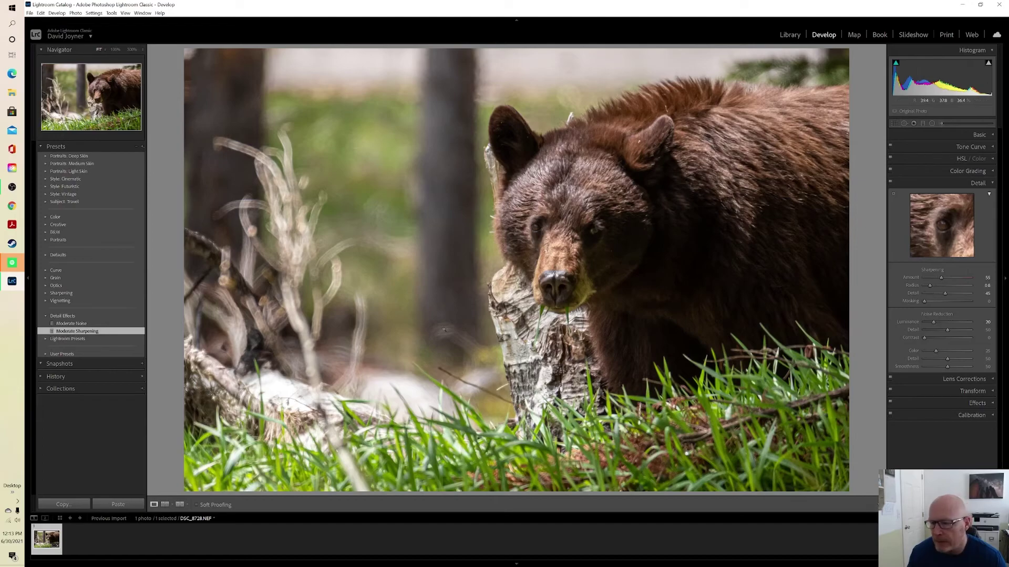